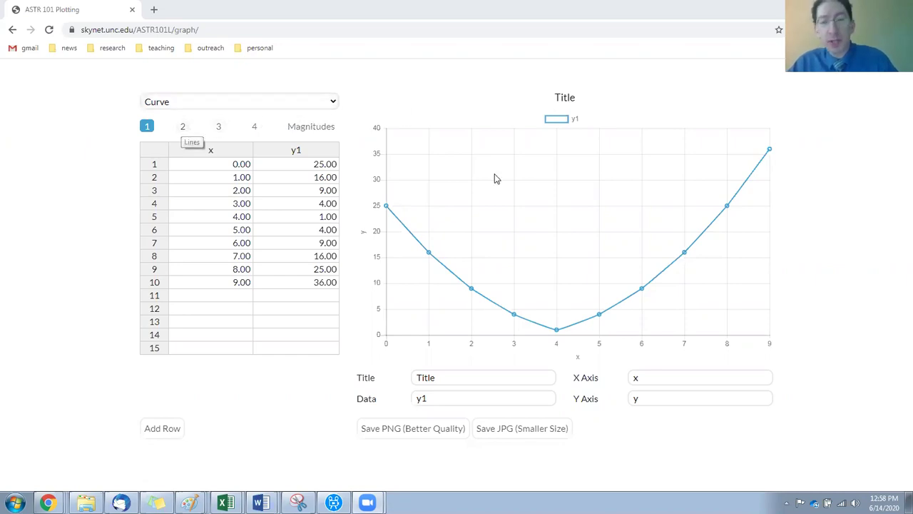
Try two, three and four data columns, inspect each column, then settle on y1 and y2
{"action": "left_click", "coordinate": [183, 127]}
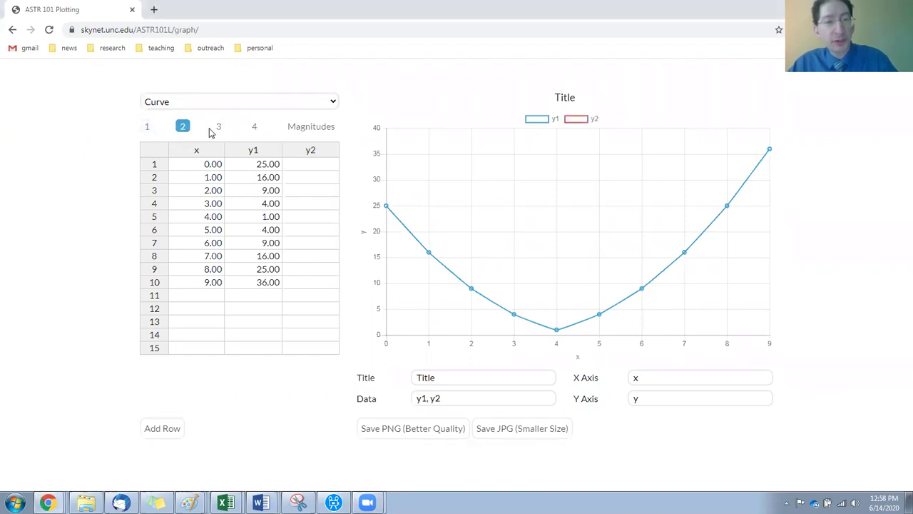
{"action": "left_click", "coordinate": [218, 126]}
{"action": "left_click", "coordinate": [254, 126]}
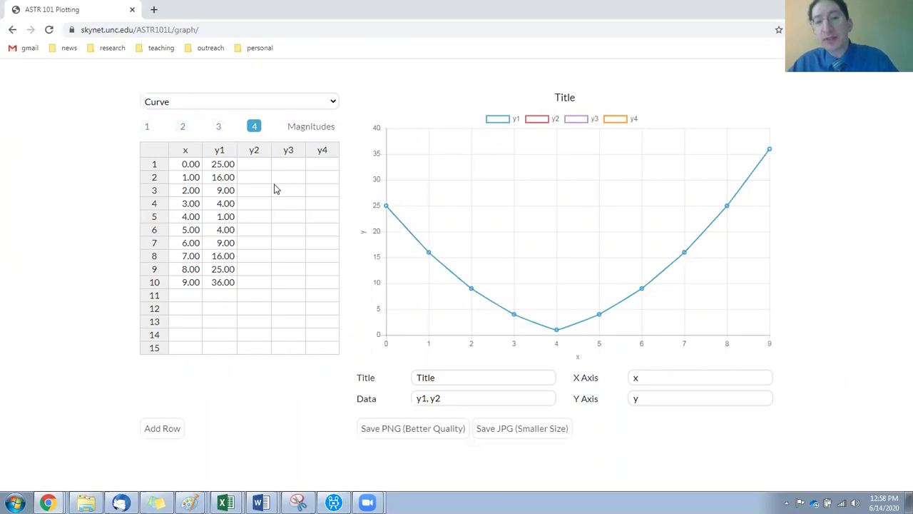
{"action": "left_click", "coordinate": [223, 150]}
{"action": "left_click", "coordinate": [254, 151]}
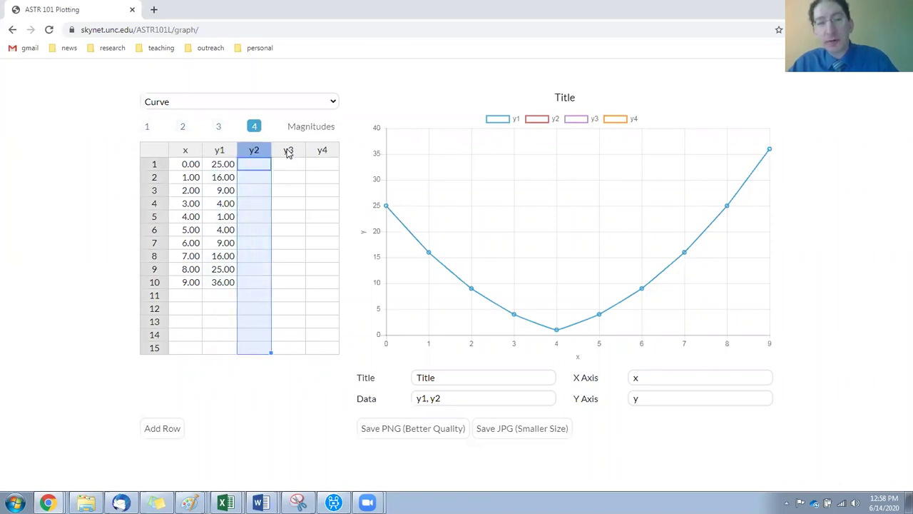
{"action": "left_click", "coordinate": [288, 151]}
{"action": "left_click", "coordinate": [320, 150]}
{"action": "left_click", "coordinate": [187, 151]}
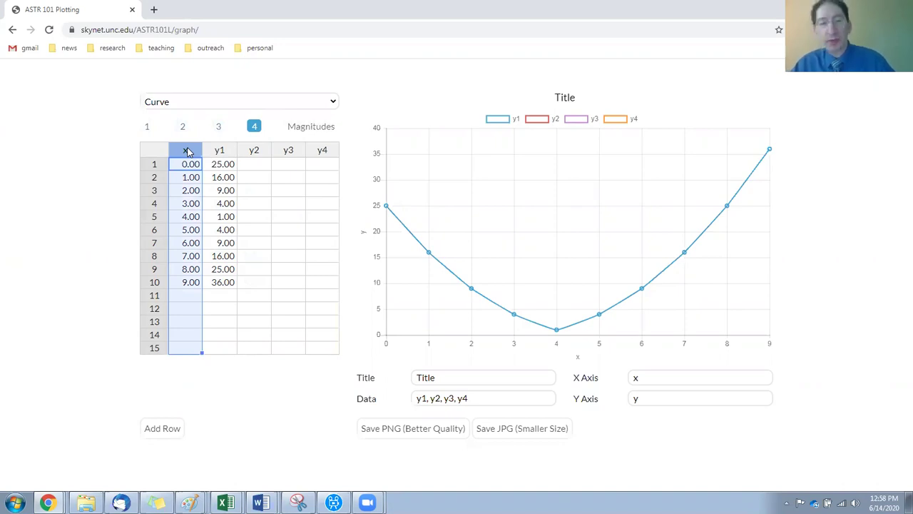
{"action": "left_click", "coordinate": [183, 127]}
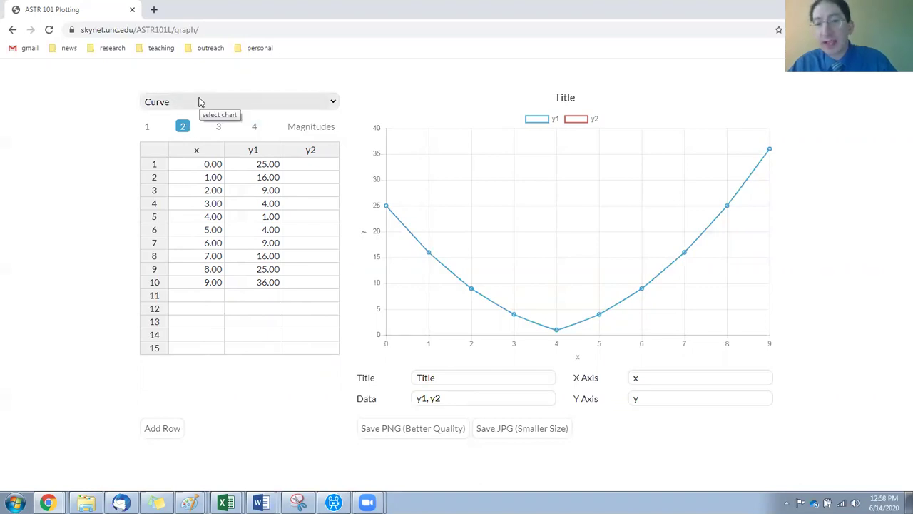
Switch the plot to the Dual chart type, with x1/y1 and x2/y2 column pairs
{"action": "left_click", "coordinate": [199, 102]}
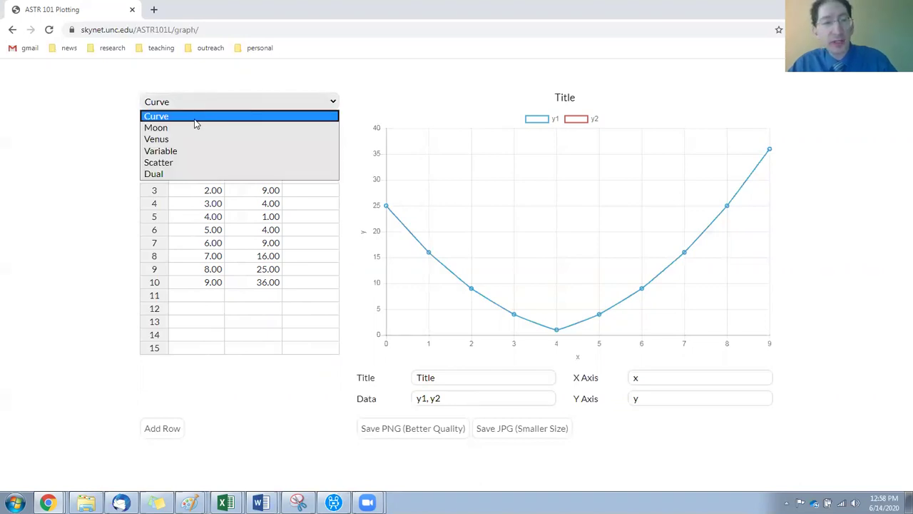
{"action": "left_click", "coordinate": [175, 175]}
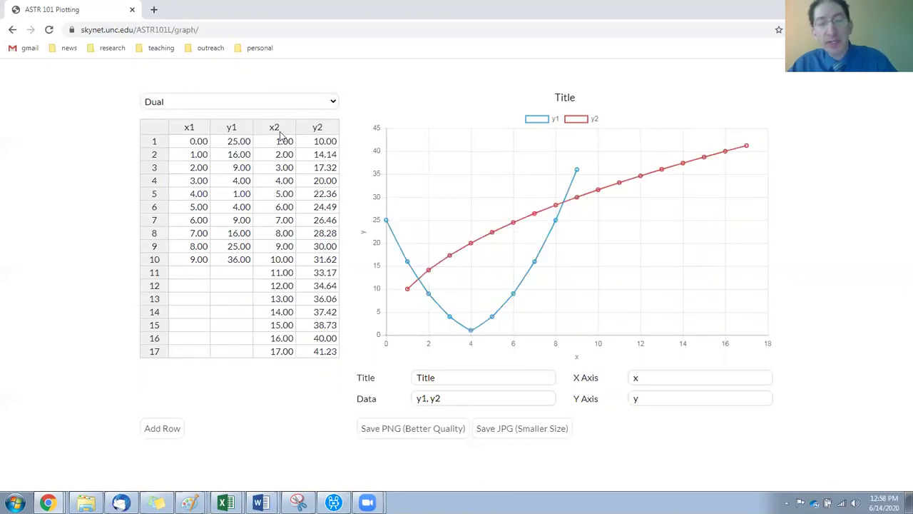
{"action": "left_click", "coordinate": [189, 128]}
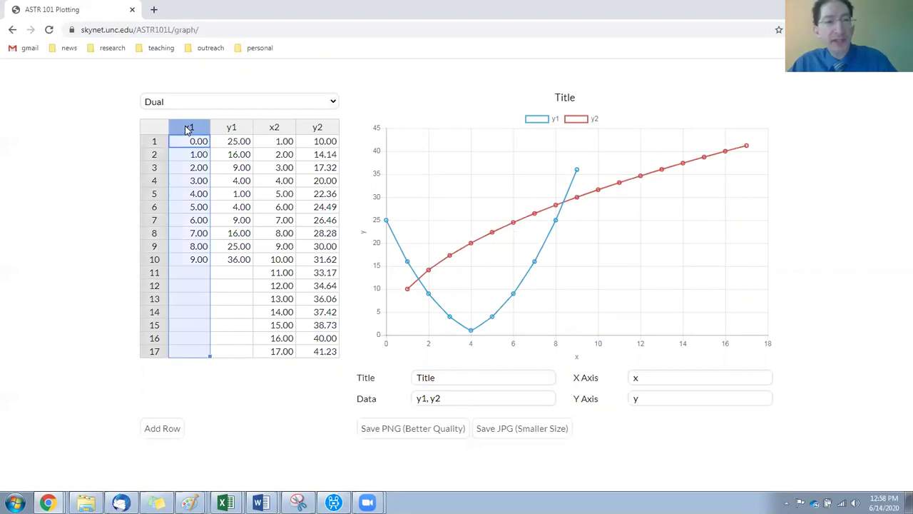
{"action": "left_click", "coordinate": [275, 128]}
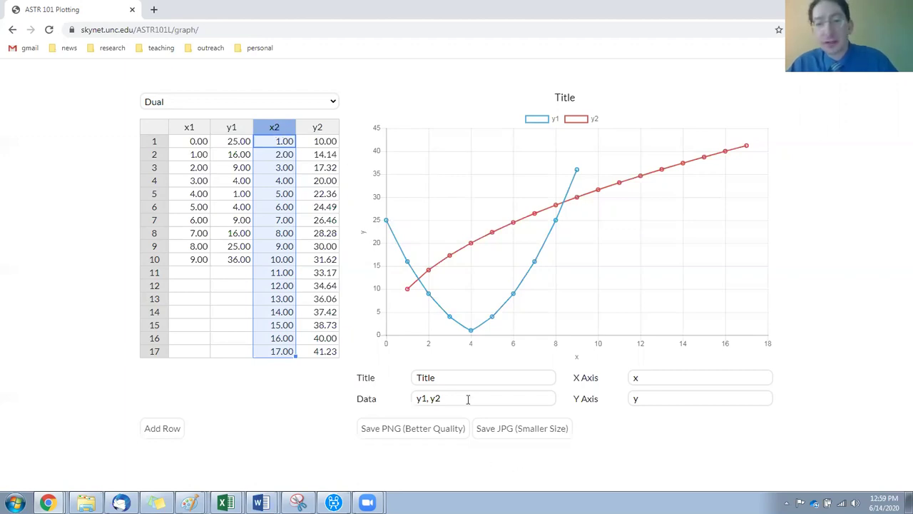
{"action": "left_click", "coordinate": [450, 378]}
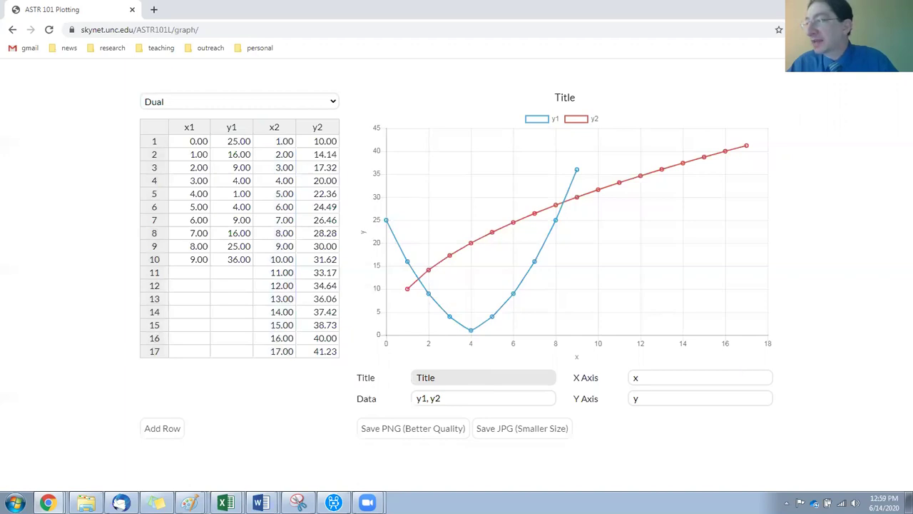
{"action": "key", "text": "alt+Tab"}
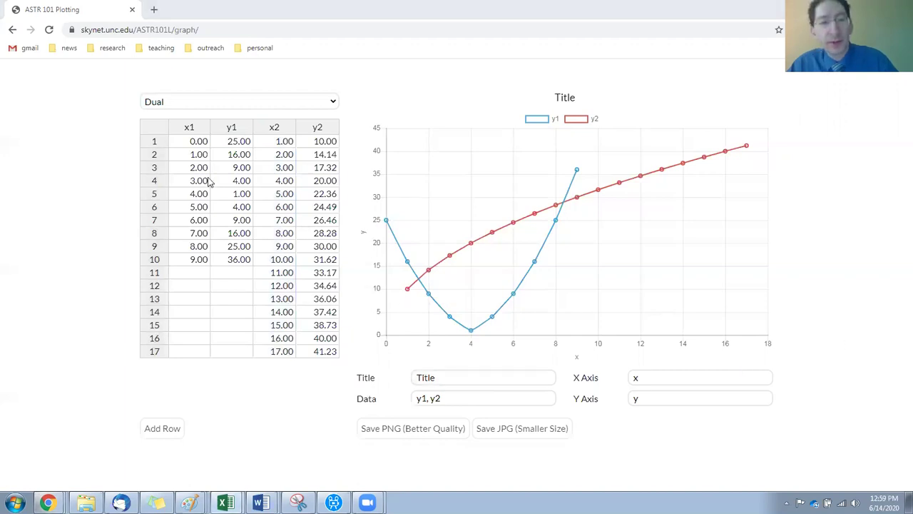
Clear all sample values from the table and paste the Excel data into x1 and y1
{"action": "left_click", "coordinate": [202, 146]}
{"action": "left_click_drag", "start_coordinate": [204, 150], "coordinate": [332, 351]}
{"action": "key", "text": "Delete"}
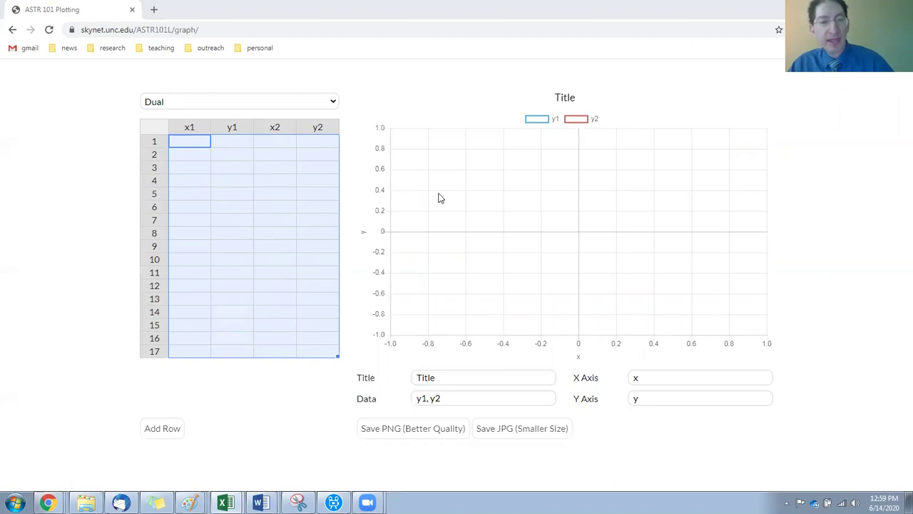
{"action": "left_click", "coordinate": [191, 145]}
{"action": "type", "text": "7.09\t0.10 0.00\t0.00 7.17\t0.11 15.85\t0.31 24.93\t0.48"}
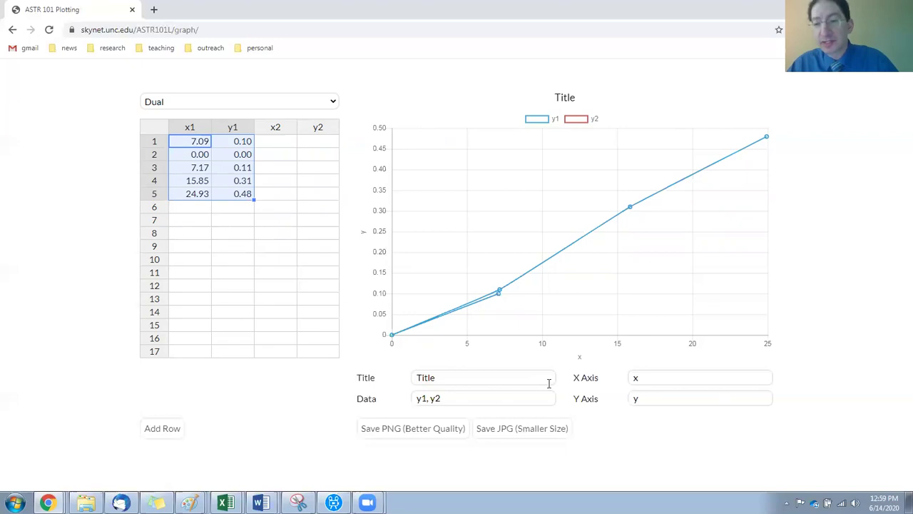
Title the chart 'Redshift vs. Luminosity Distance' and label the y-axis 'Redshift'
{"action": "left_click_drag", "start_coordinate": [435, 377], "coordinate": [414, 379]}
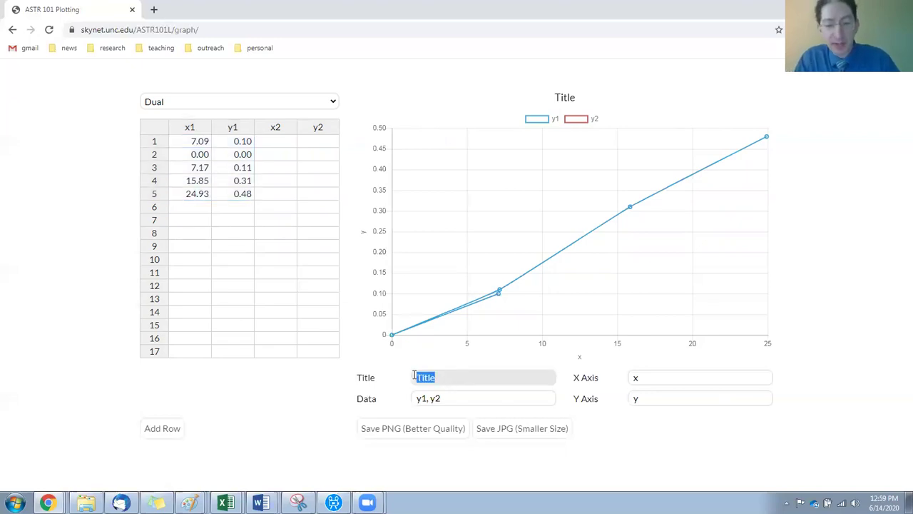
{"action": "type", "text": "Redshift"}
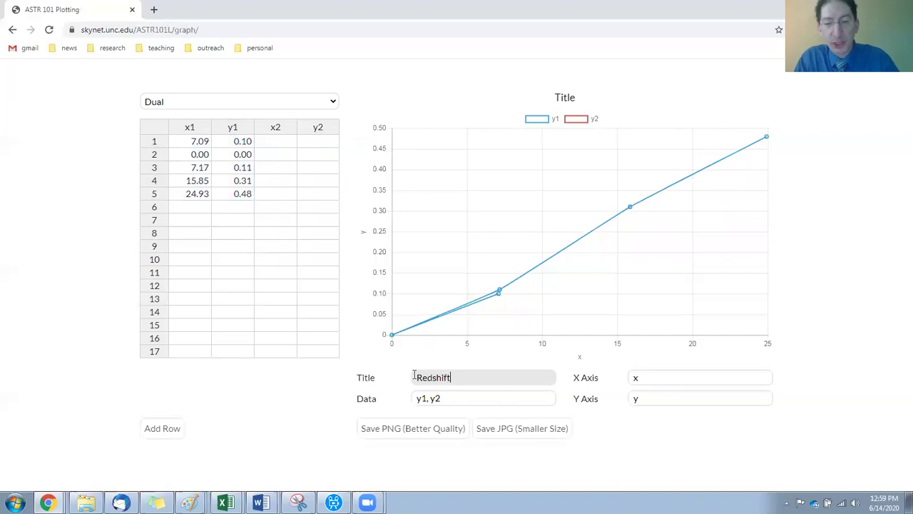
{"action": "type", "text": " vs. "}
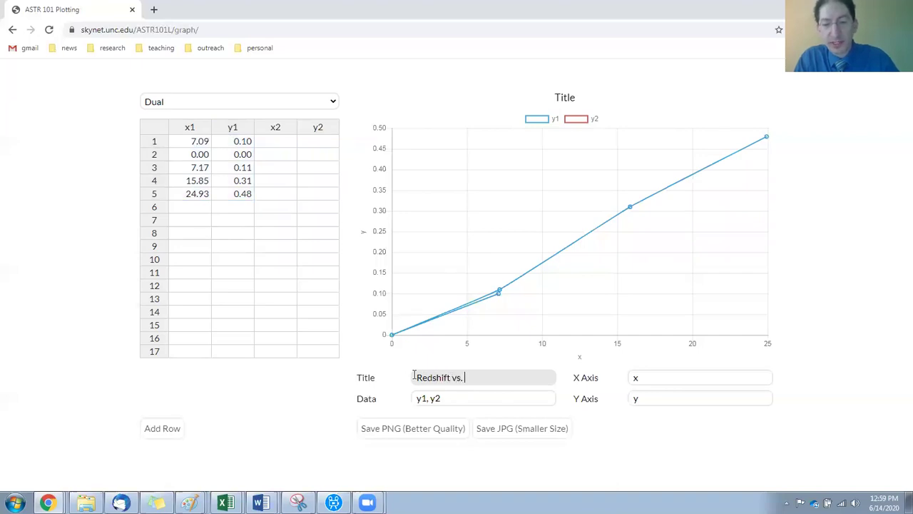
{"action": "type", "text": "Lumin"}
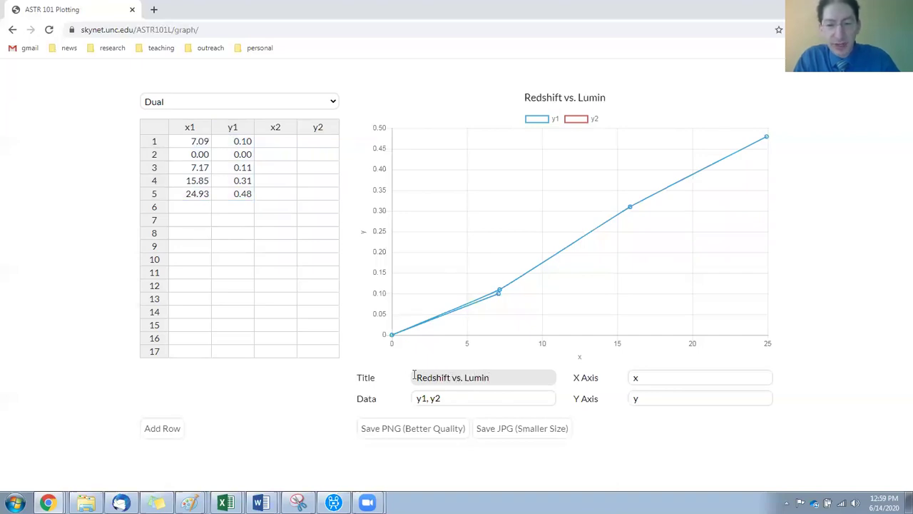
{"action": "type", "text": "osity "}
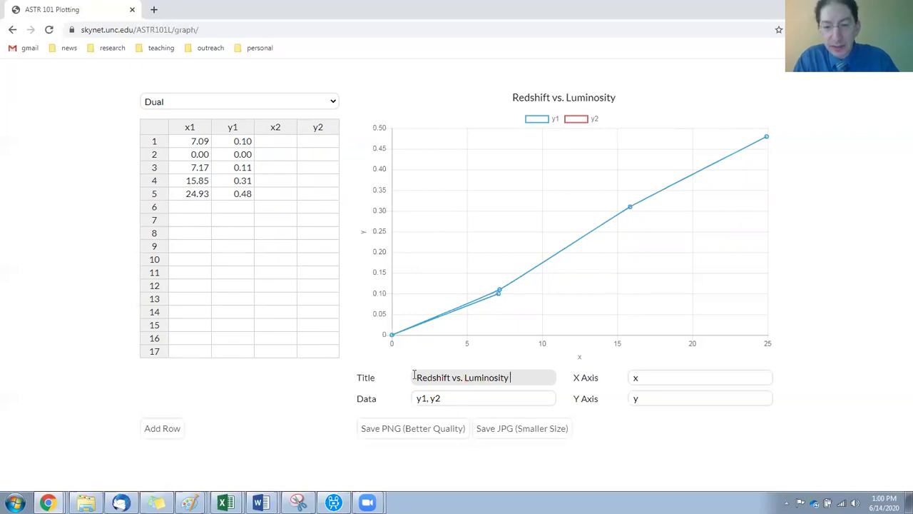
{"action": "type", "text": "Distance"}
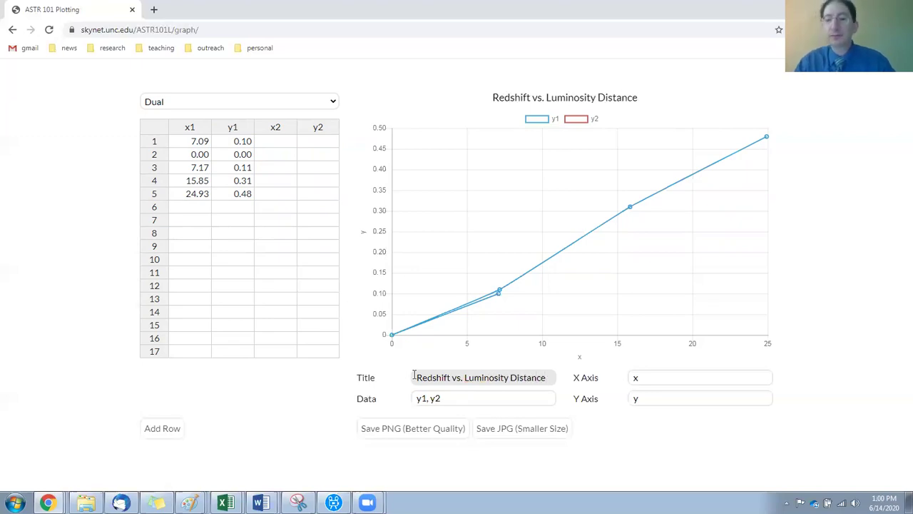
{"action": "left_click_drag", "start_coordinate": [668, 398], "coordinate": [625, 403]}
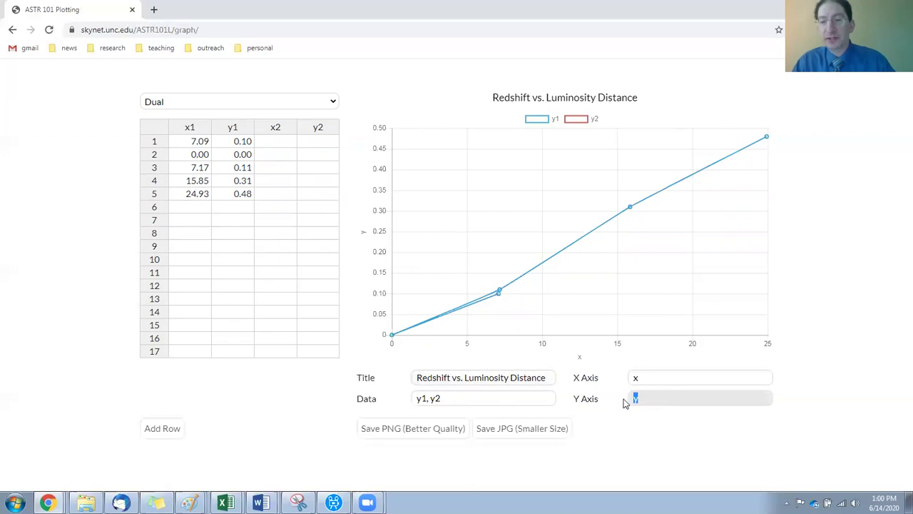
{"action": "type", "text": "Redshift"}
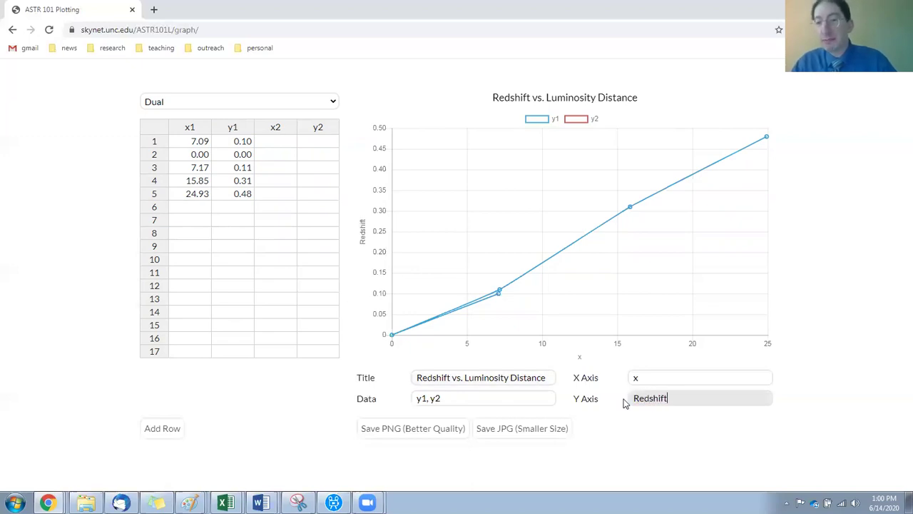
Label the x-axis 'Luminosity Distance (cm)'
{"action": "left_click", "coordinate": [653, 378]}
{"action": "key", "text": "BackSpace"}
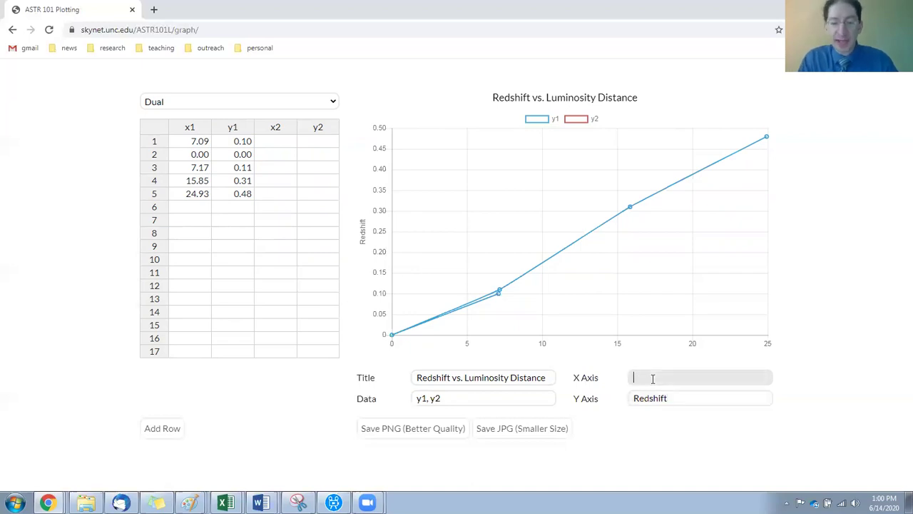
{"action": "type", "text": "Lumino"}
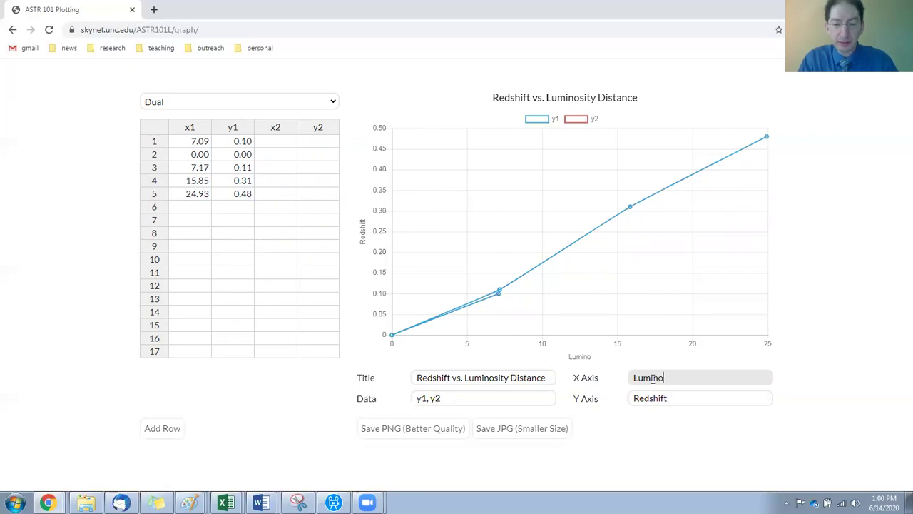
{"action": "type", "text": "sity Distnance"}
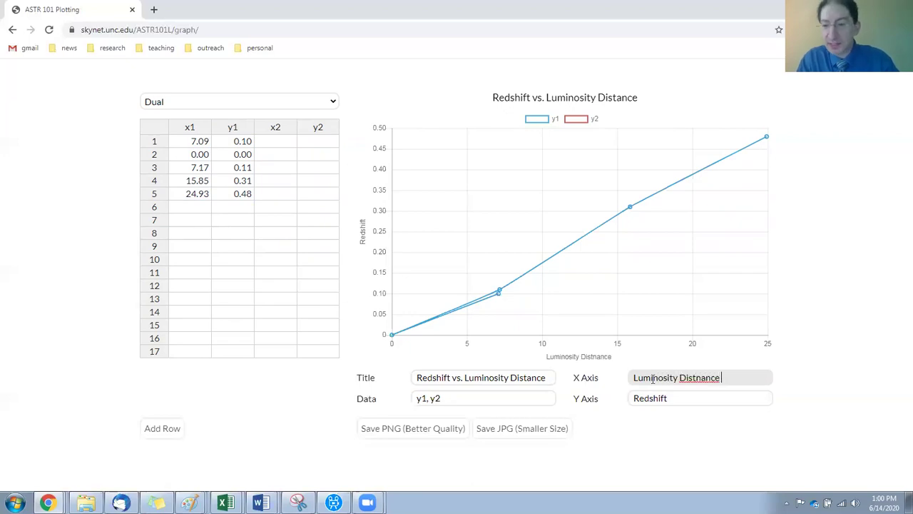
{"action": "key", "text": "BackSpace"}
{"action": "key", "text": "BackSpace"}
{"action": "key", "text": "BackSpace"}
{"action": "key", "text": "BackSpace"}
{"action": "type", "text": "ance"}
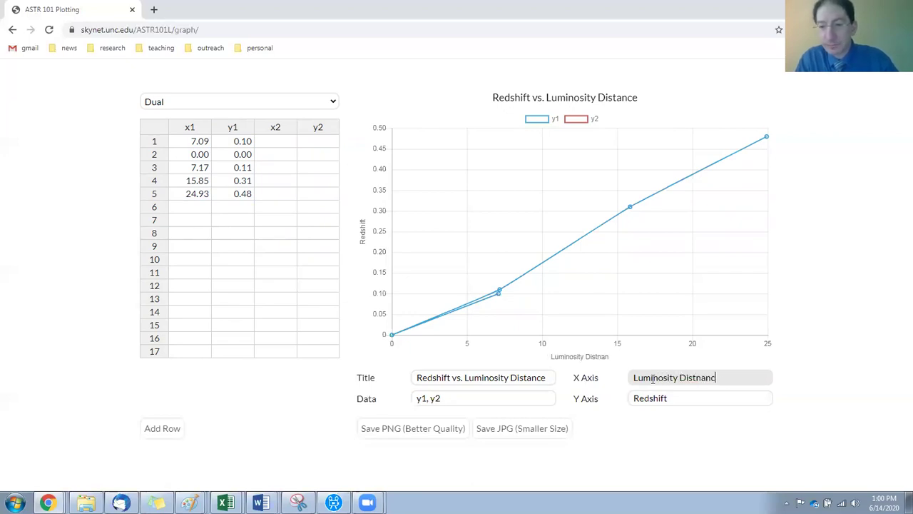
{"action": "key", "text": "BackSpace"}
{"action": "key", "text": "BackSpace"}
{"action": "key", "text": "BackSpace"}
{"action": "key", "text": "BackSpace"}
{"action": "key", "text": "BackSpace"}
{"action": "type", "text": "ance"}
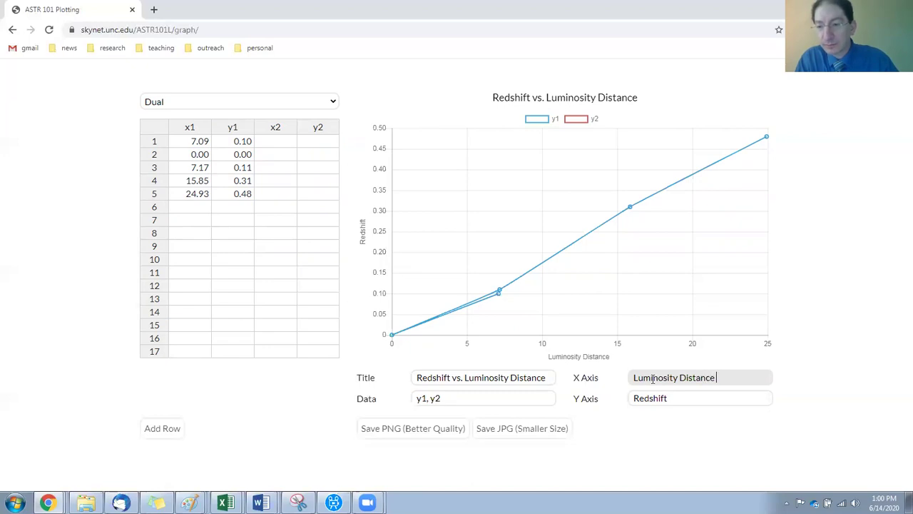
{"action": "type", "text": " (cm)"}
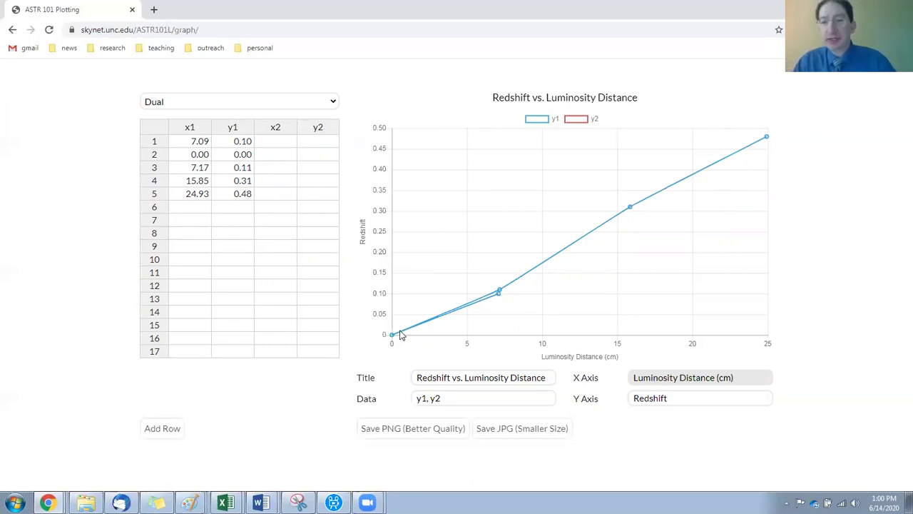
Rename the first series from y1 to 'From Galaxy 2'
{"action": "left_click", "coordinate": [431, 400]}
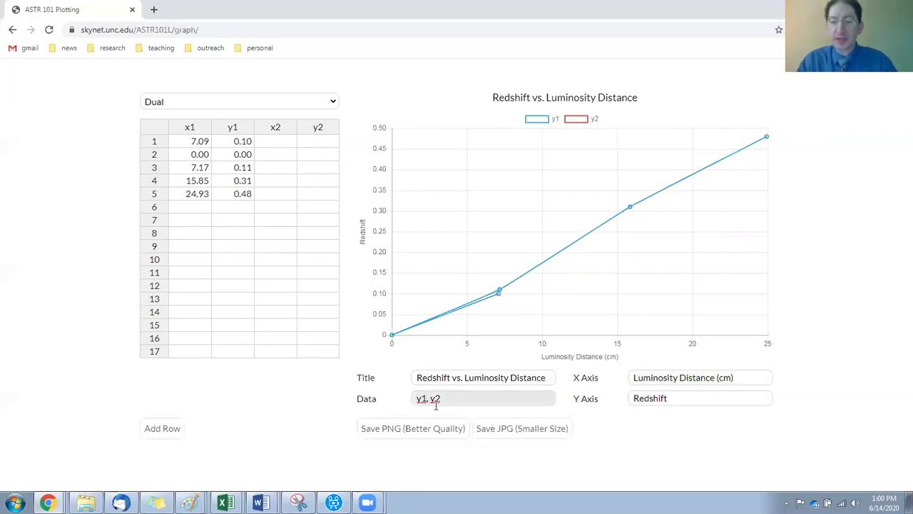
{"action": "key", "text": "BackSpace"}
{"action": "key", "text": "BackSpace"}
{"action": "type", "text": "From galaxy"}
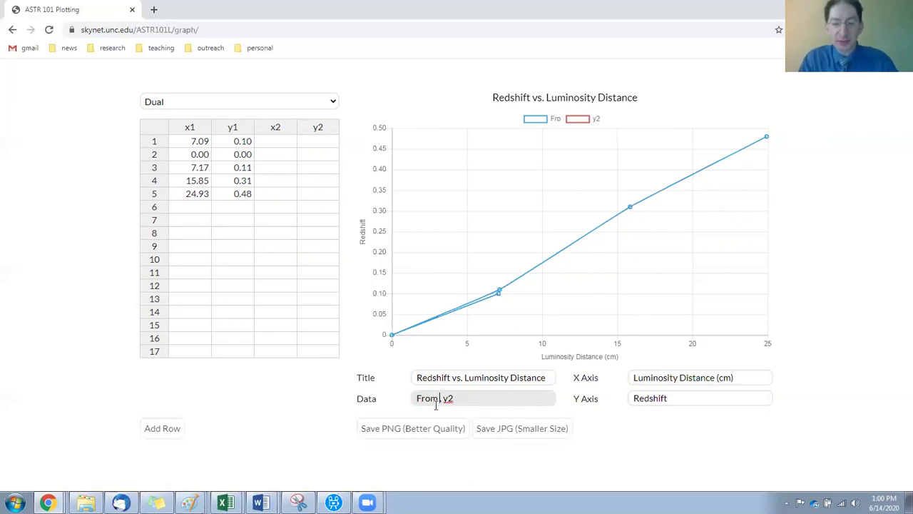
{"action": "key", "text": "BackSpace"}
{"action": "key", "text": "BackSpace"}
{"action": "key", "text": "BackSpace"}
{"action": "key", "text": "BackSpace"}
{"action": "key", "text": "BackSpace"}
{"action": "key", "text": "BackSpace"}
{"action": "key", "text": "BackSpace"}
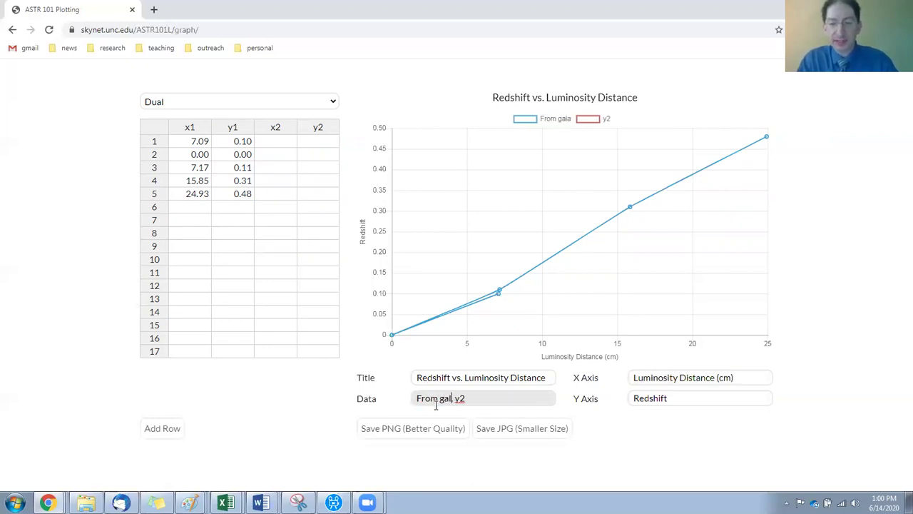
{"action": "type", "text": "Galaxy 2"}
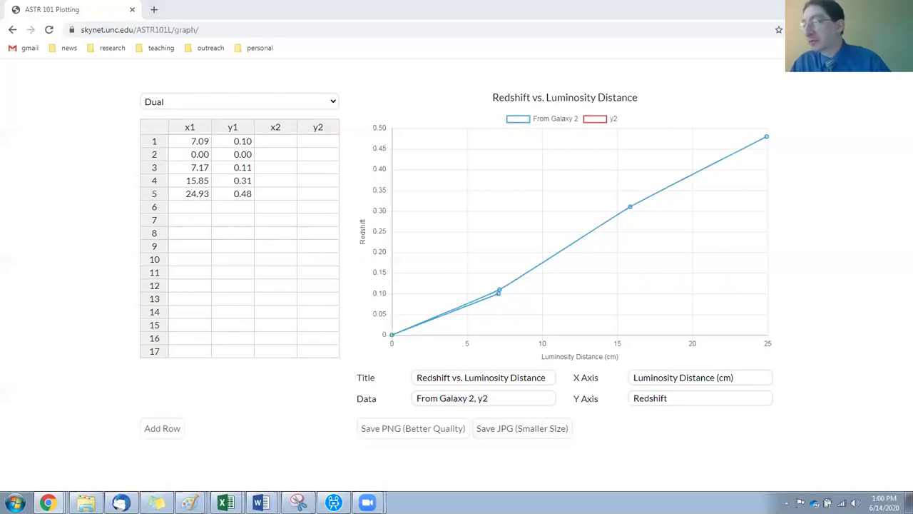
Paste the second data set into x2/y2 and name that series 'From Galaxy 1'
{"action": "left_click", "coordinate": [277, 144]}
{"action": "type", "text": "0.00\t0.00 7.27\t0.12 15.78\t0.30 25.43\t0.49 37.86\t0.80"}
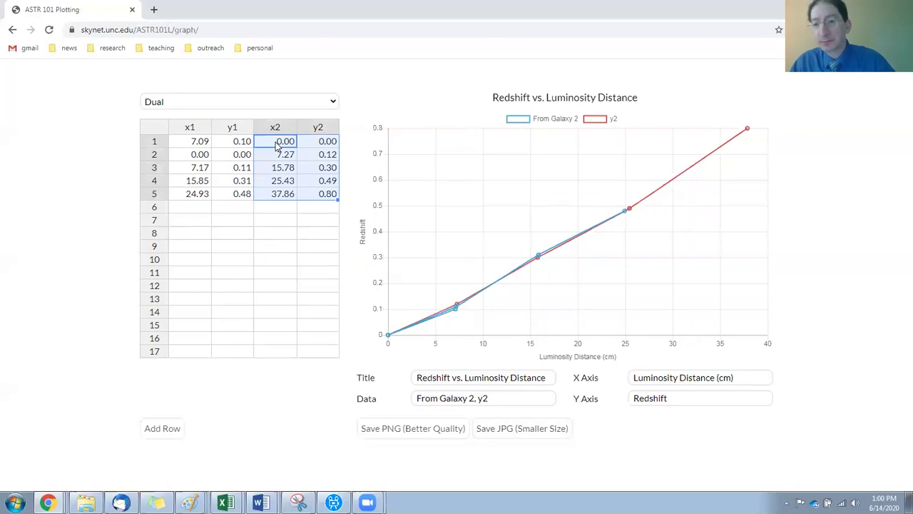
{"action": "left_click", "coordinate": [490, 400]}
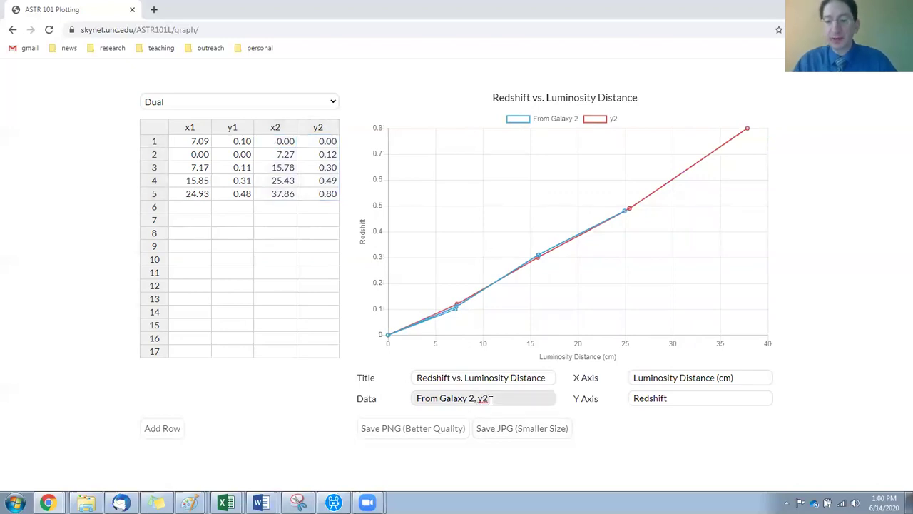
{"action": "key", "text": "BackSpace"}
{"action": "key", "text": "BackSpace"}
{"action": "type", "text": "FromG"}
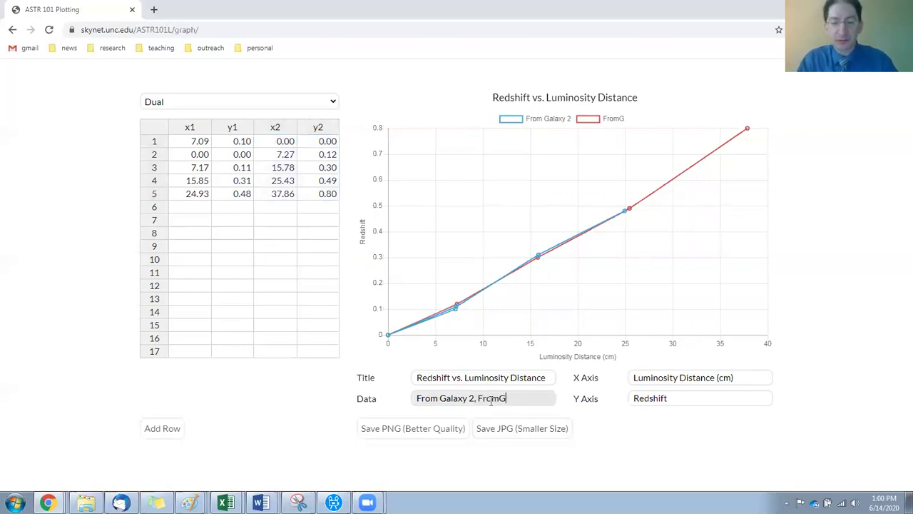
{"action": "type", "text": "alaxy 1"}
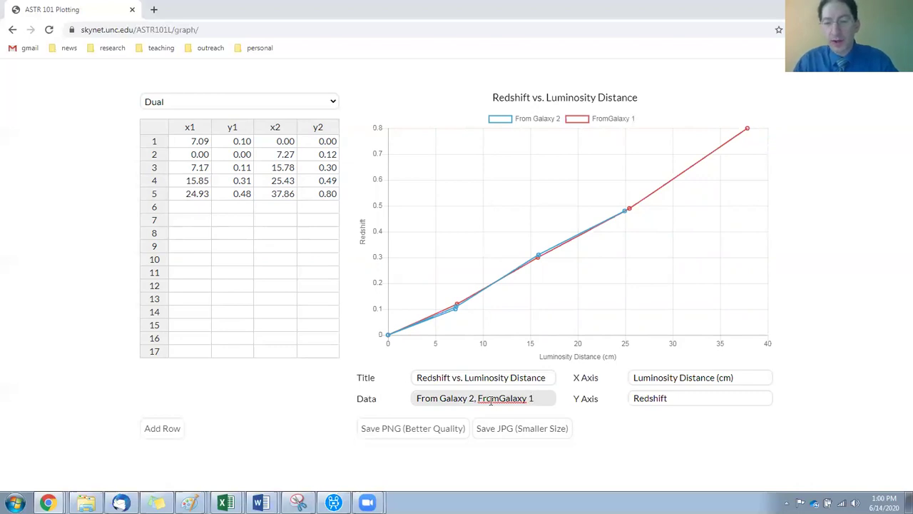
{"action": "left_click", "coordinate": [499, 399]}
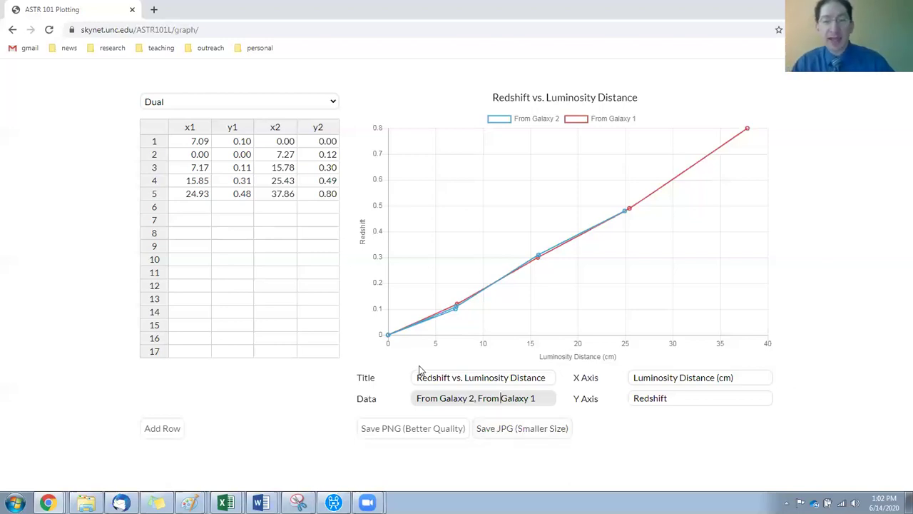
Title the chart 'Distance between Galaxy 1 and Galaxy 5' and label the y-axis 'Distance (cm)'
{"action": "left_click_drag", "start_coordinate": [418, 377], "coordinate": [607, 385]}
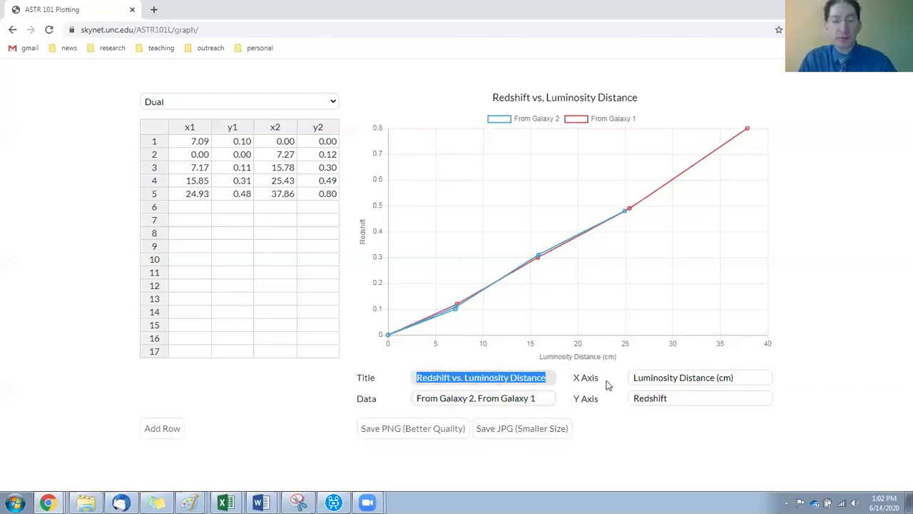
{"action": "type", "text": "Distance bet"}
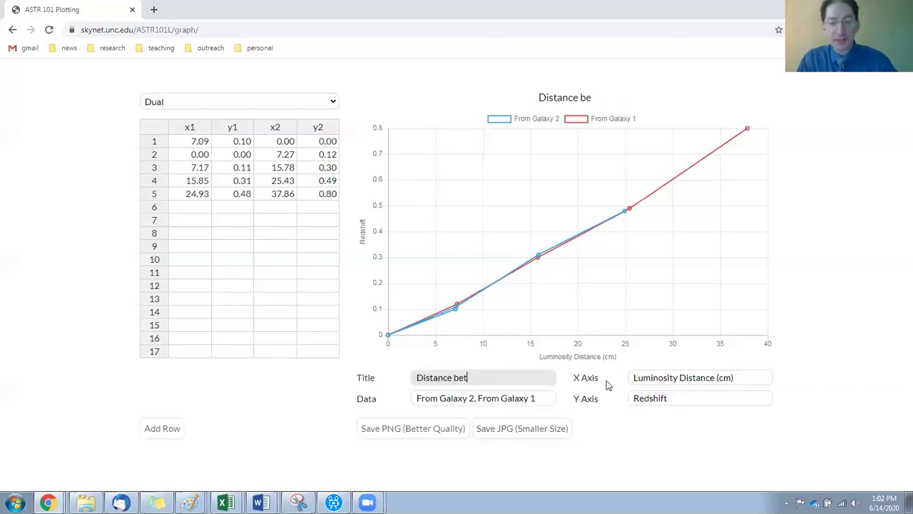
{"action": "type", "text": "ween Galaxy 1"}
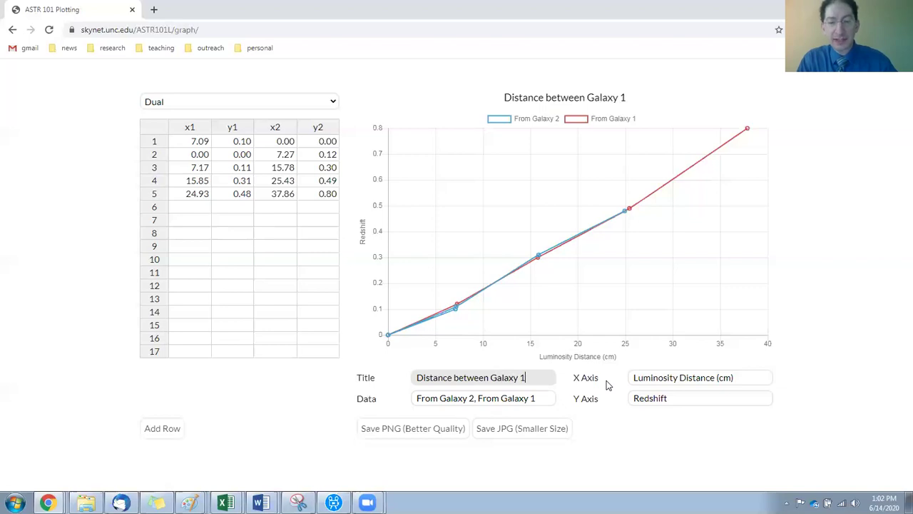
{"action": "type", "text": " and galaxy"}
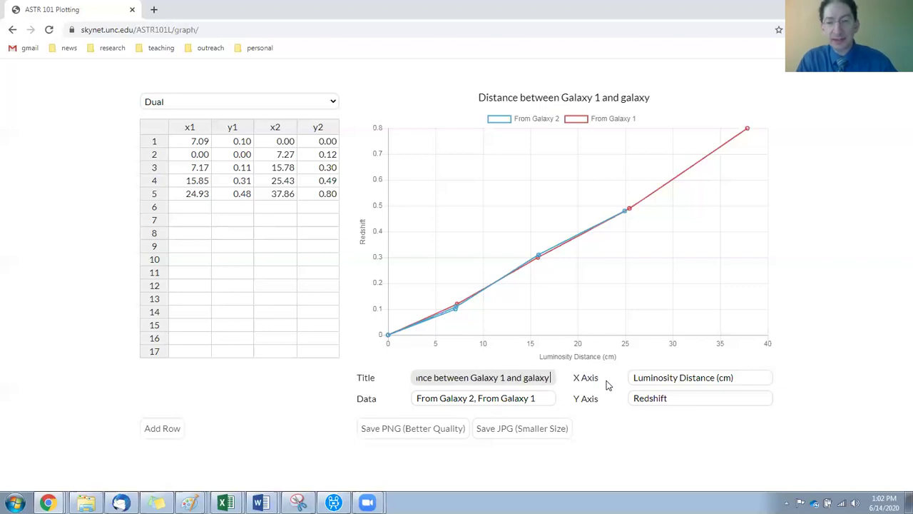
{"action": "key", "text": "BackSpace"}
{"action": "key", "text": "BackSpace"}
{"action": "key", "text": "BackSpace"}
{"action": "key", "text": "BackSpace"}
{"action": "key", "text": "BackSpace"}
{"action": "key", "text": "BackSpace"}
{"action": "type", "text": "Galaxy 5"}
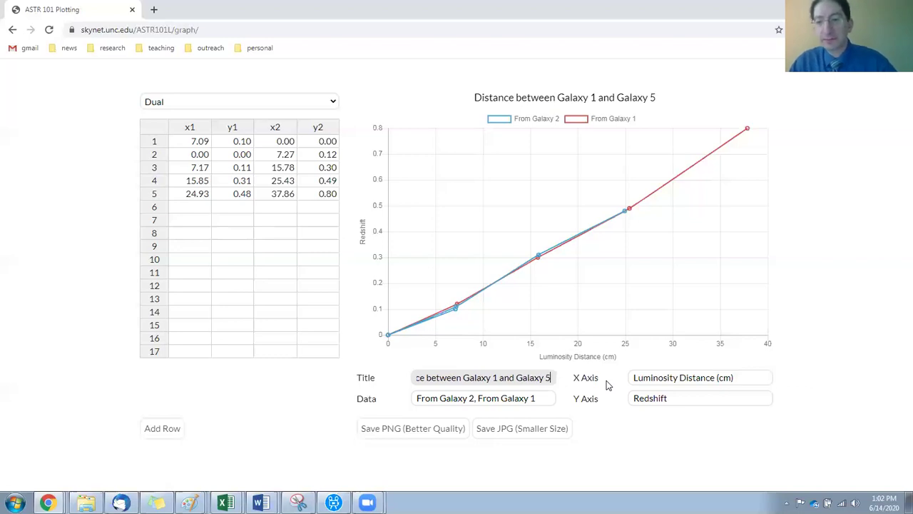
{"action": "triple_click", "coordinate": [702, 398]}
{"action": "type", "text": "Dista"}
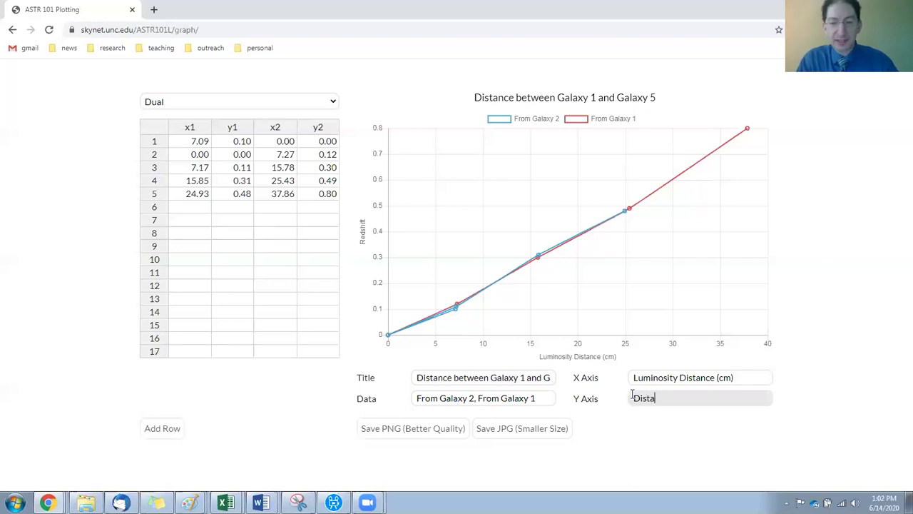
{"action": "type", "text": "nce (cm)"}
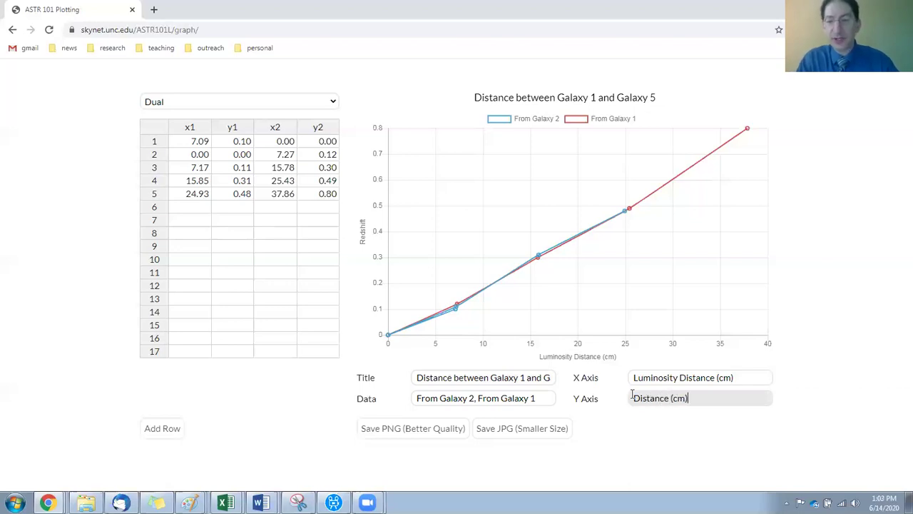
Append 'vs. Time' to the title and relabel the x-axis 'Time (min)'
{"action": "left_click", "coordinate": [548, 377]}
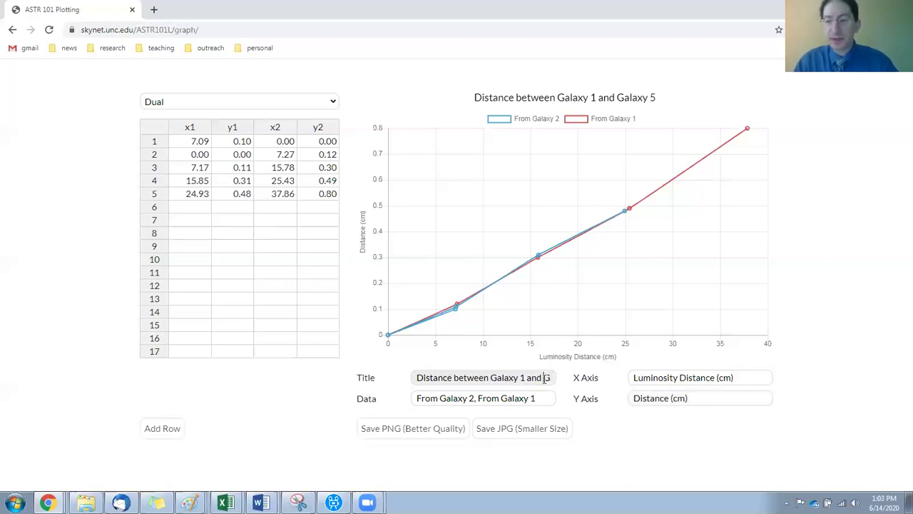
{"action": "key", "text": "End"}
{"action": "type", "text": "vs. Tme"}
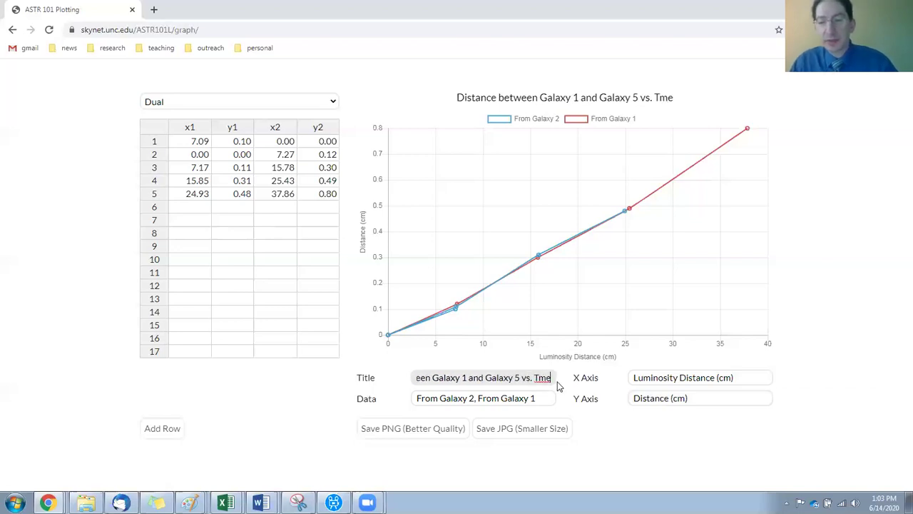
{"action": "left_click", "coordinate": [540, 378]}
{"action": "type", "text": "i"}
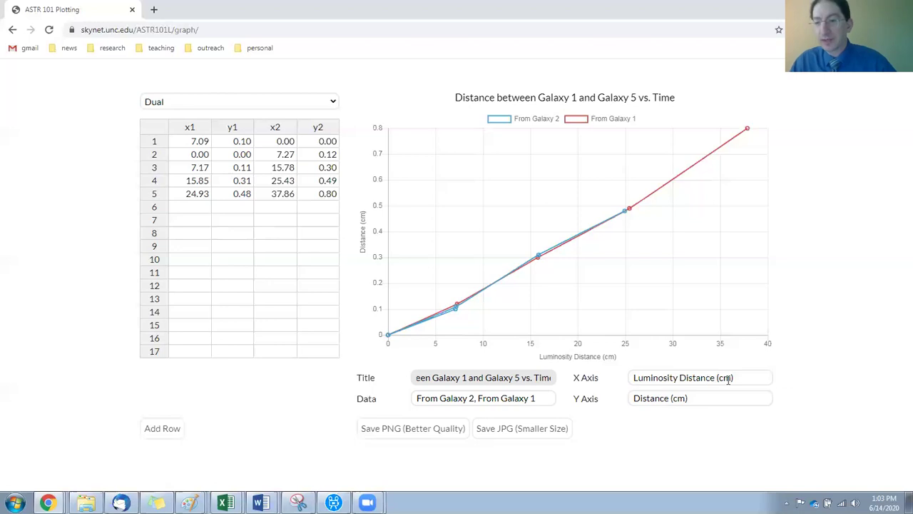
{"action": "left_click_drag", "start_coordinate": [738, 377], "coordinate": [615, 378]}
{"action": "type", "text": "Time"}
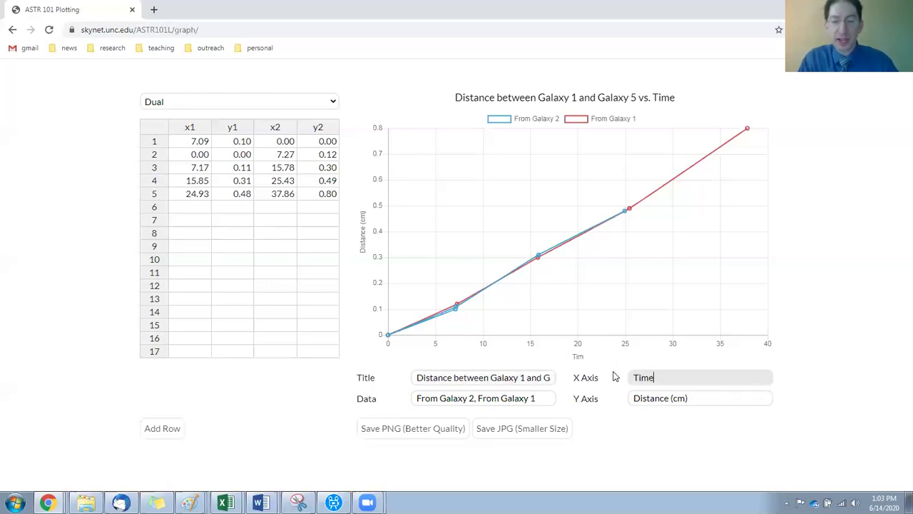
{"action": "type", "text": " (min)"}
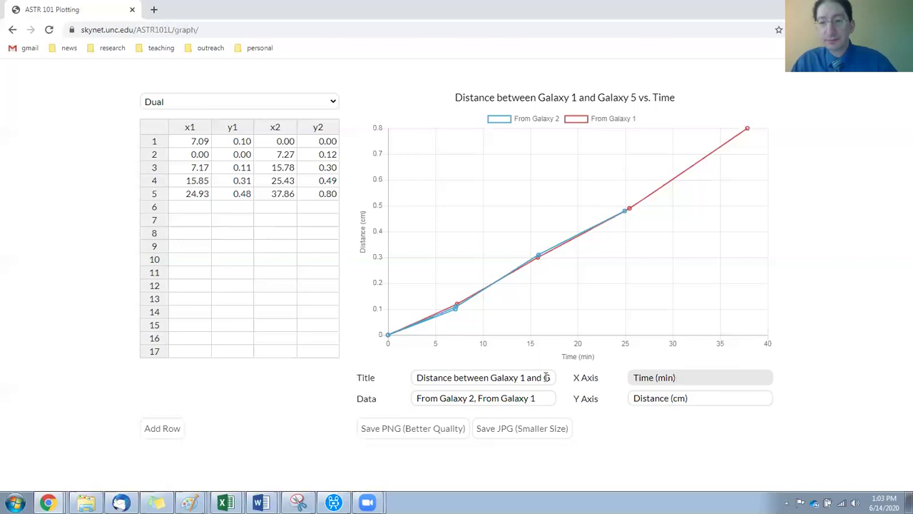
Replace the series names with 'Decelerating Expansion,'
{"action": "left_click_drag", "start_coordinate": [541, 398], "coordinate": [414, 398]}
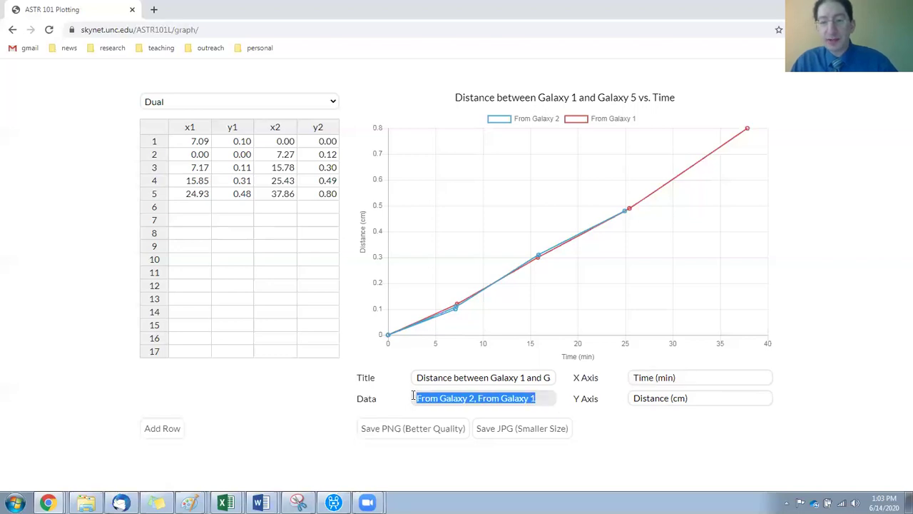
{"action": "key", "text": "BackSpace"}
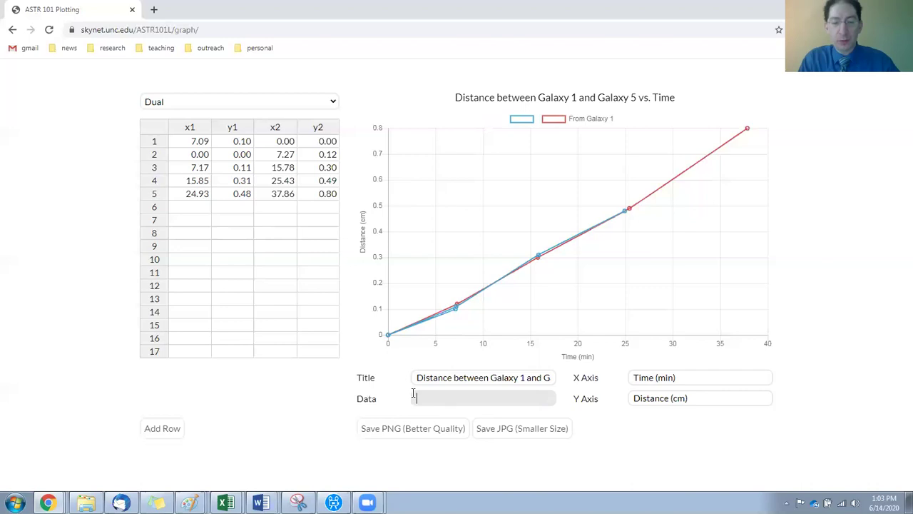
{"action": "type", "text": "d"}
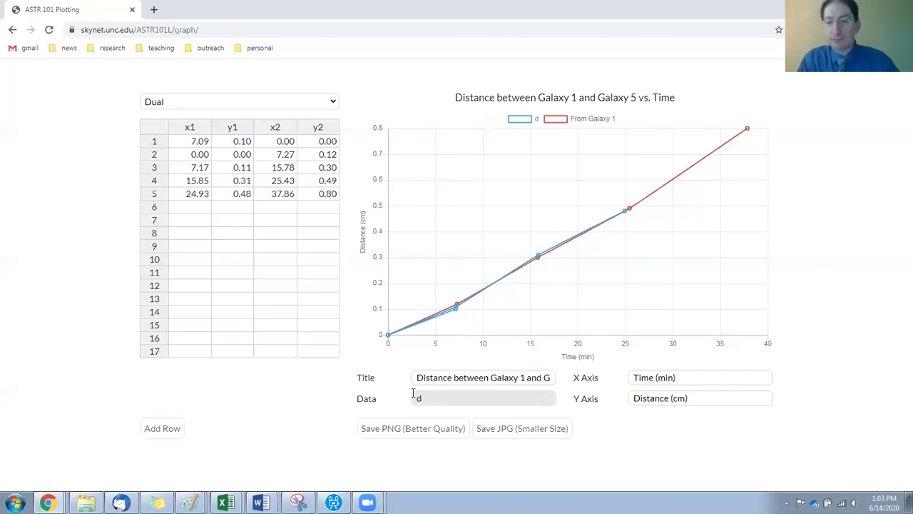
{"action": "key", "text": "BackSpace"}
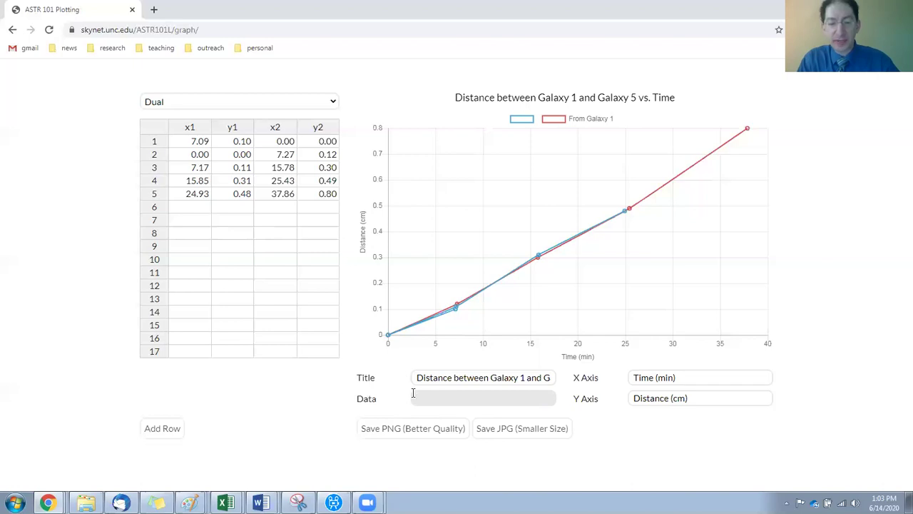
{"action": "type", "text": "Decelerating"}
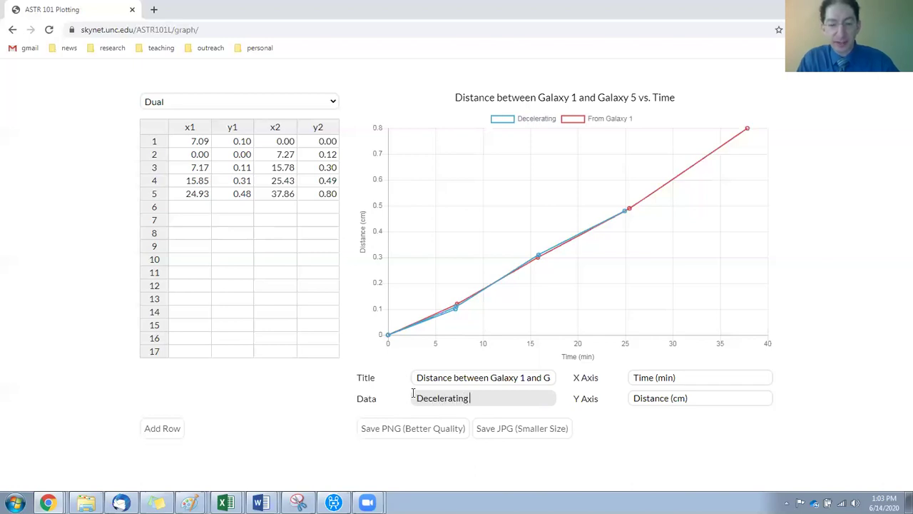
{"action": "type", "text": " Expansion"}
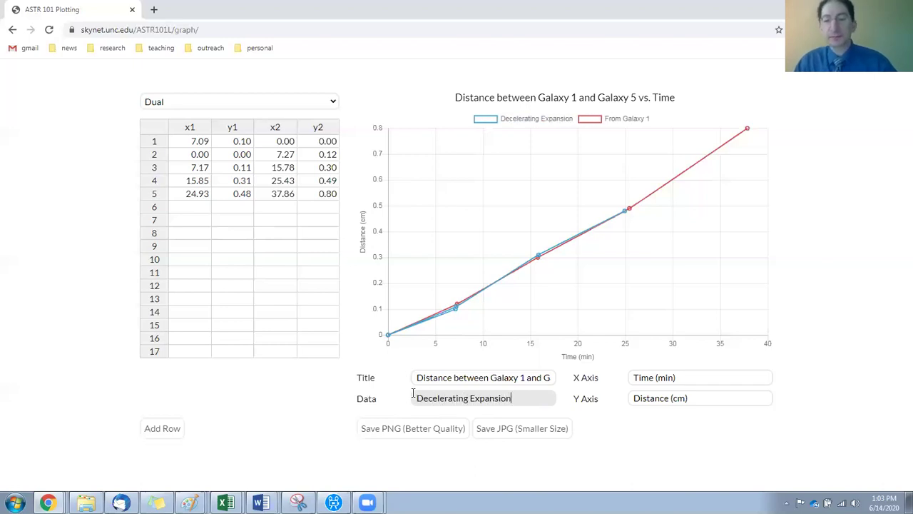
{"action": "type", "text": ","}
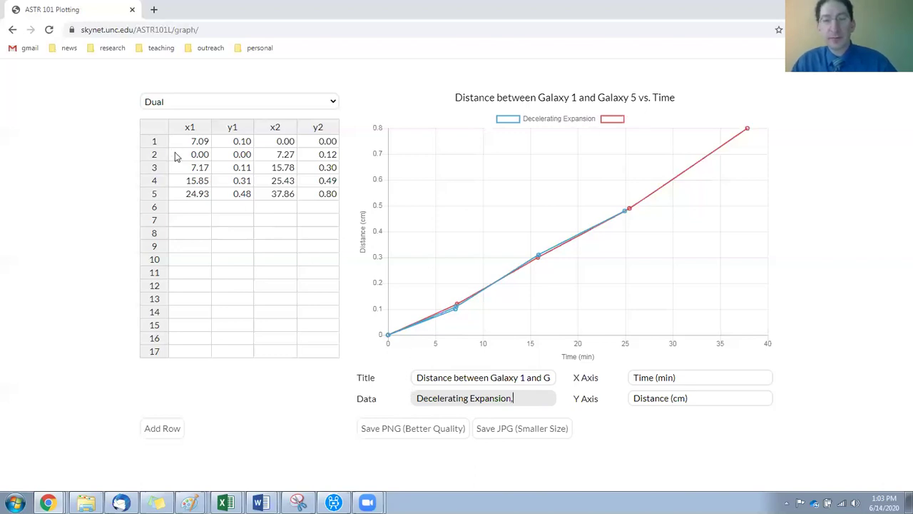
Clear the old rows 1–5 and paste the nine rows of decelerating-expansion data into x1/y1
{"action": "left_click_drag", "start_coordinate": [184, 145], "coordinate": [307, 199]}
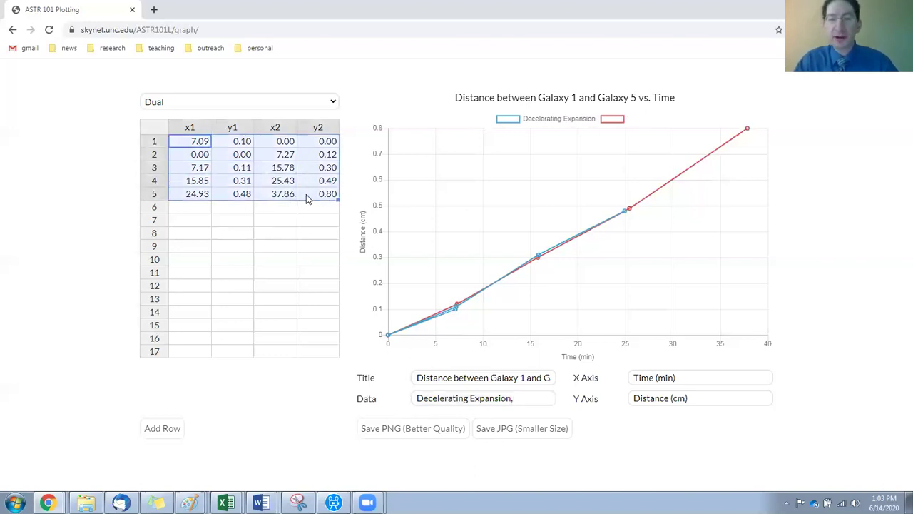
{"action": "key", "text": "Delete"}
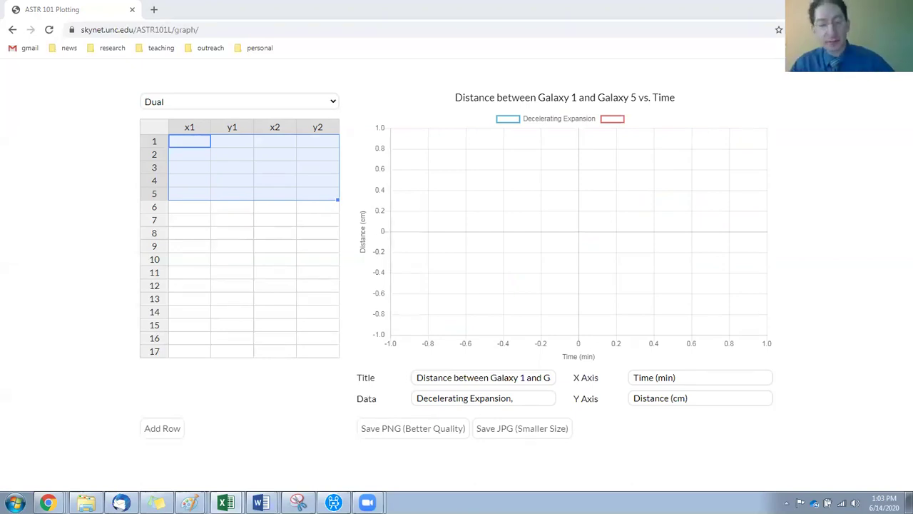
{"action": "left_click", "coordinate": [182, 146]}
{"action": "type", "text": "0.00\t0.00 0.70\t2.85 1.70\t6.75 2.70\t10.50 3.70\t14.10 4.70\t17.55 5.70\t20.85 6.70\t24.00 7.70\t27.00"}
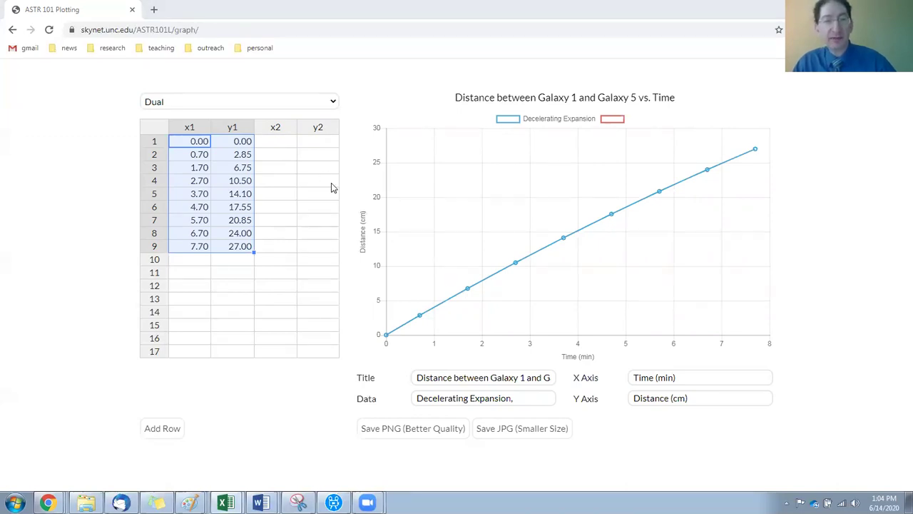
Paste the constant-rate data into x2/y2 and name the second series 'Constant Rate of Expansion'
{"action": "left_click", "coordinate": [286, 146]}
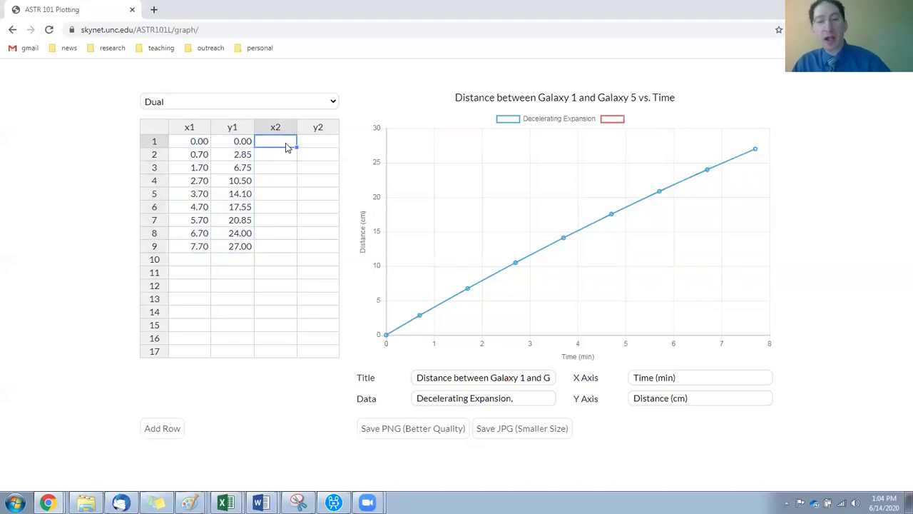
{"action": "type", "text": "0.00\t0.00 1.00\t3.00 2.00\t6.00 3.00\t9.00 4.00\t12.00 5.00\t15.00 6.00\t18.00 7.00\t21.00 8.00\t24.00 9.00\t27.00"}
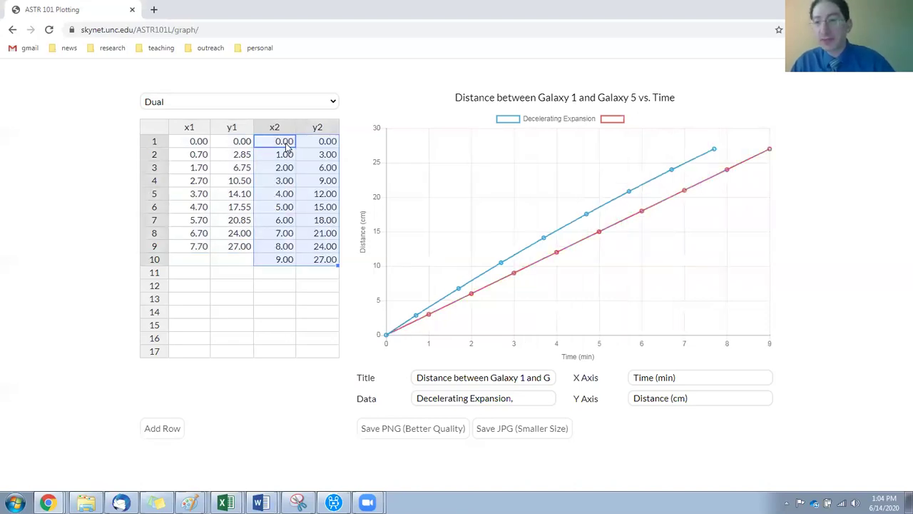
{"action": "left_click", "coordinate": [285, 145]}
{"action": "left_click", "coordinate": [528, 399]}
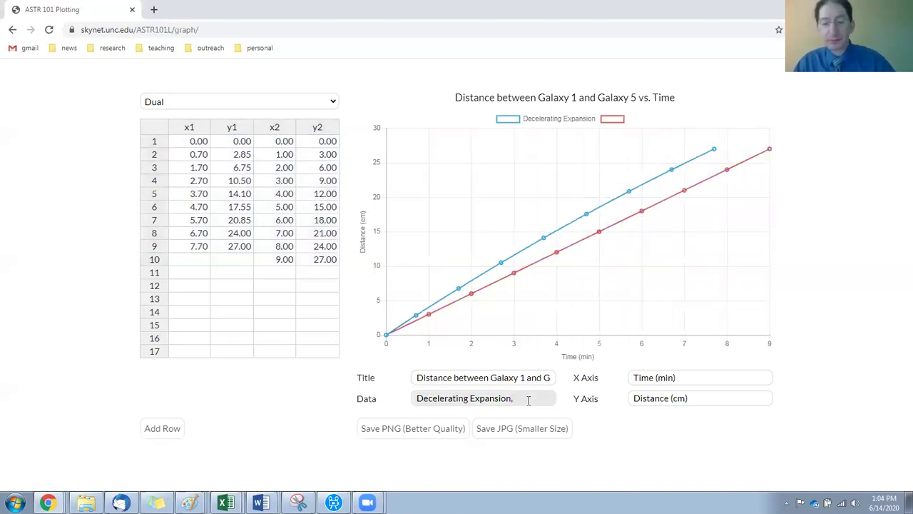
{"action": "type", "text": "Constant"}
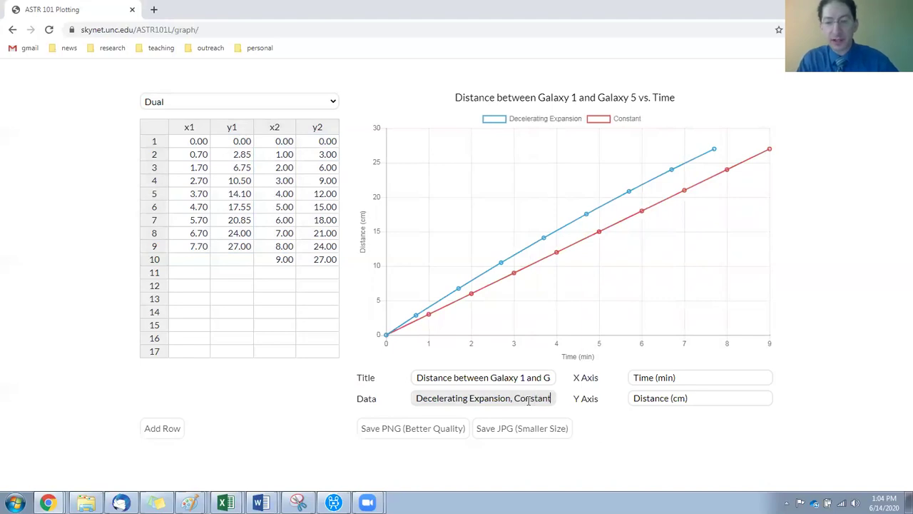
{"action": "type", "text": " R"}
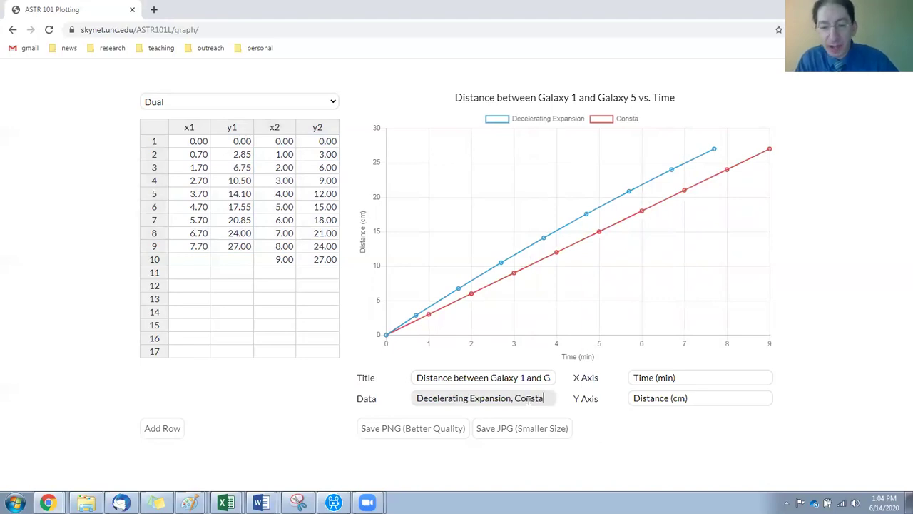
{"action": "type", "text": "ate of"}
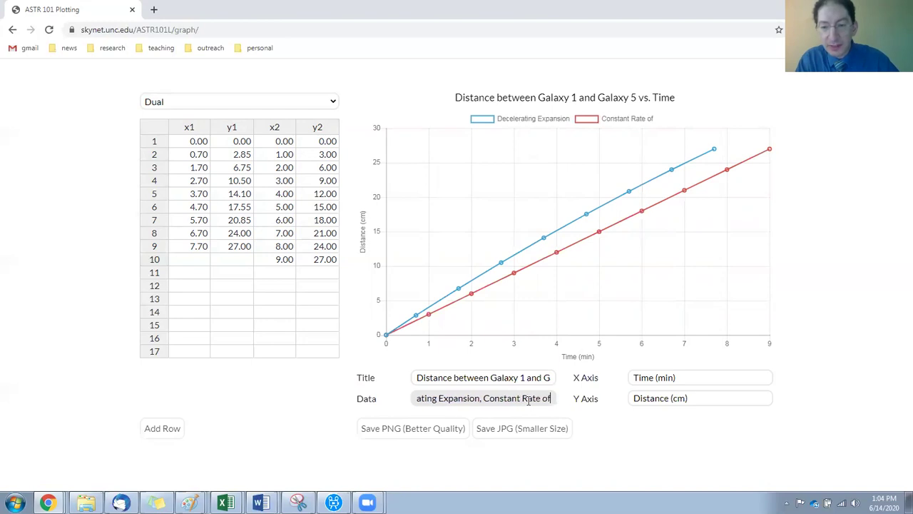
{"action": "type", "text": " Expansion"}
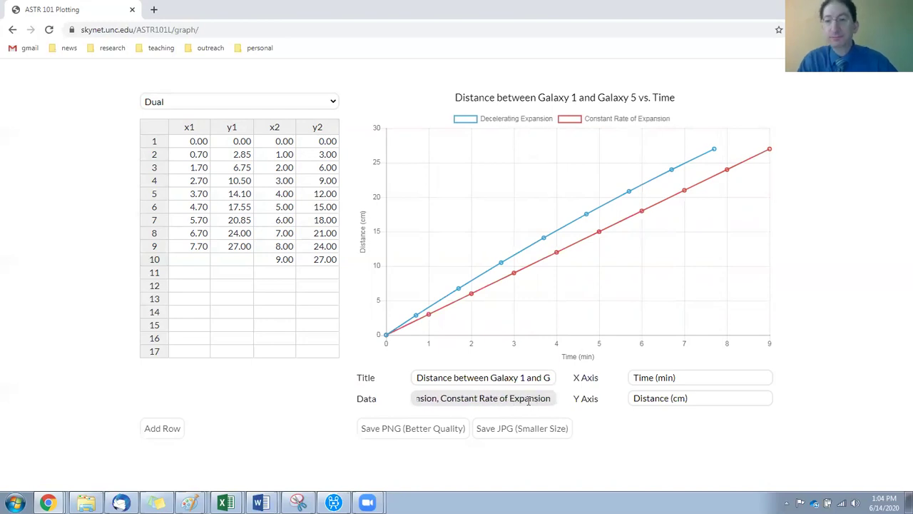